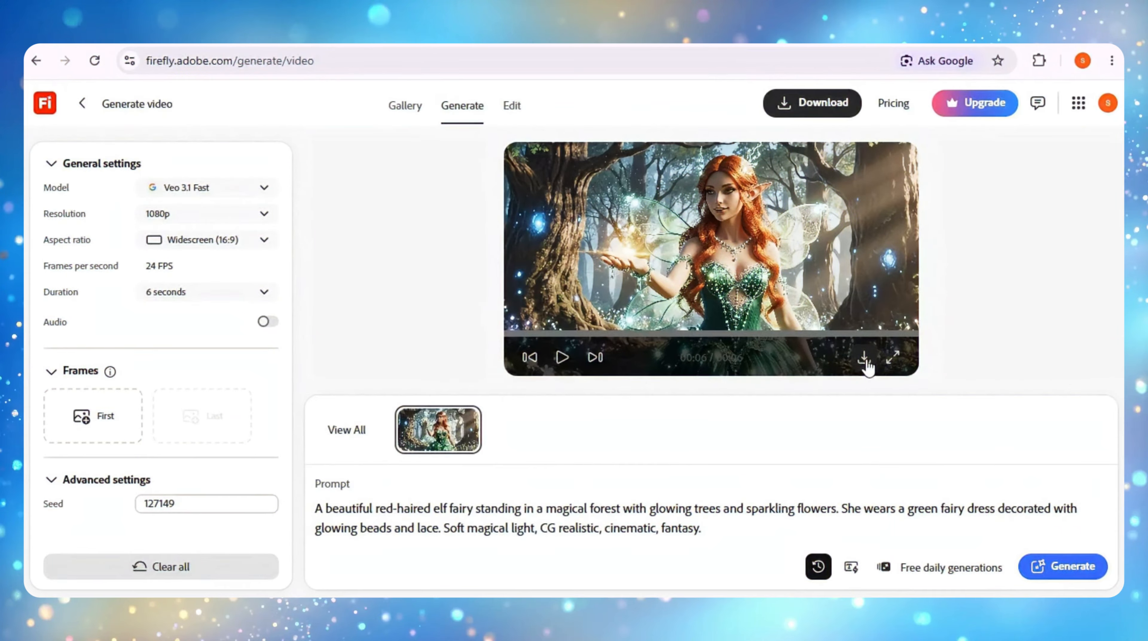
- Download the generated video of the red-haired elf fairy
{"action": "left_click", "coordinate": [864, 358]}
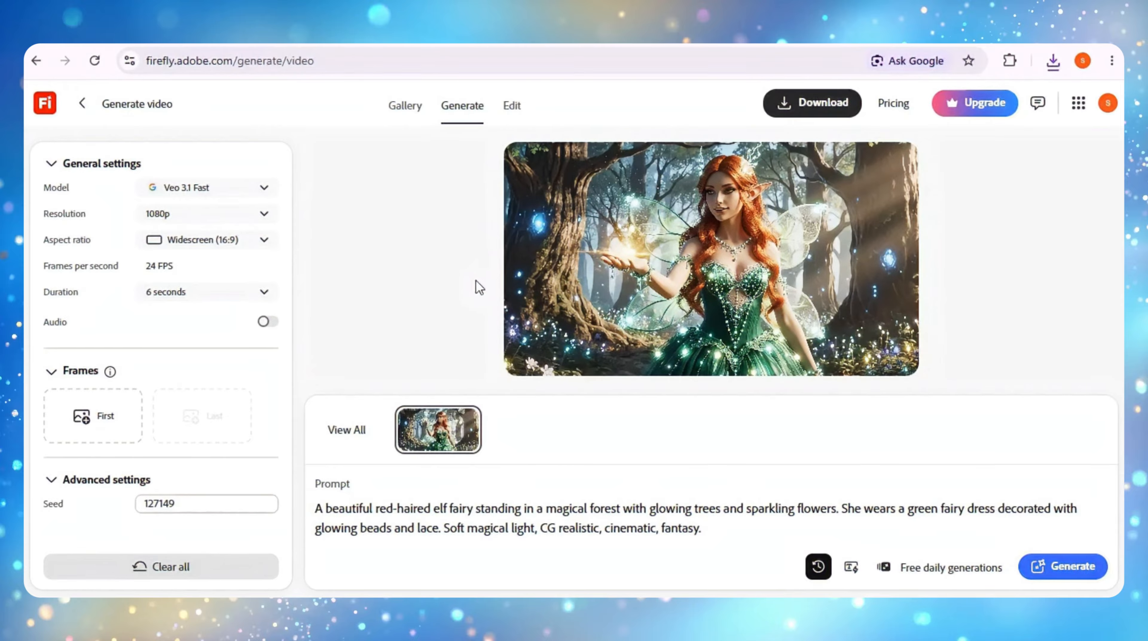
{"action": "mouse_move", "coordinate": [675, 248]}
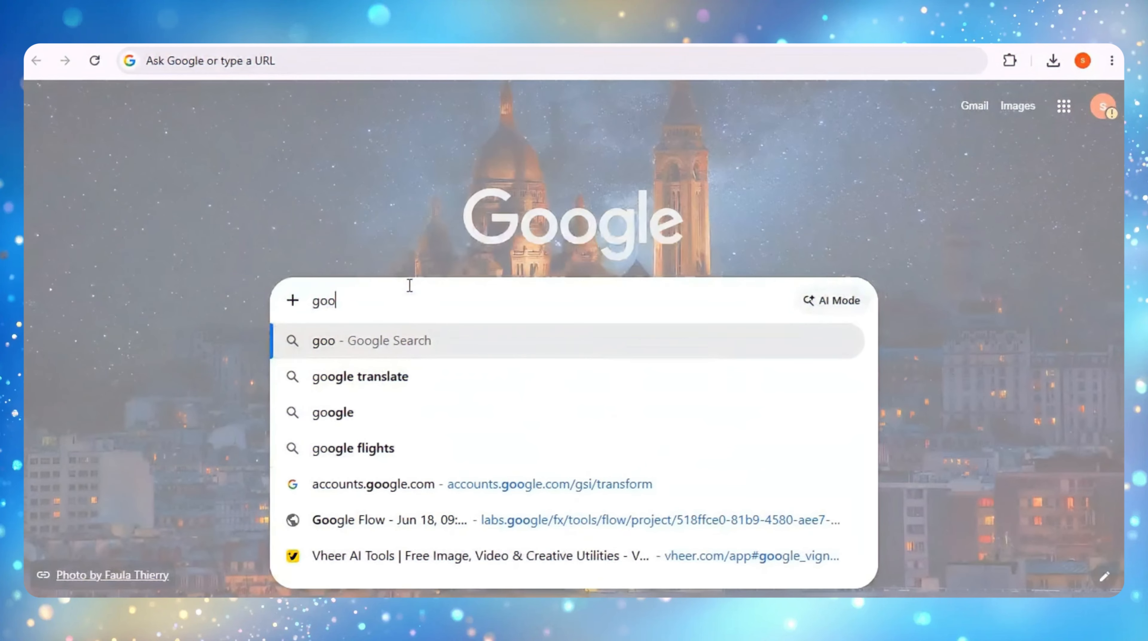
- Find the Google Flow site by searching for "google flow" and start a new project there
{"action": "type", "text": "gle "}
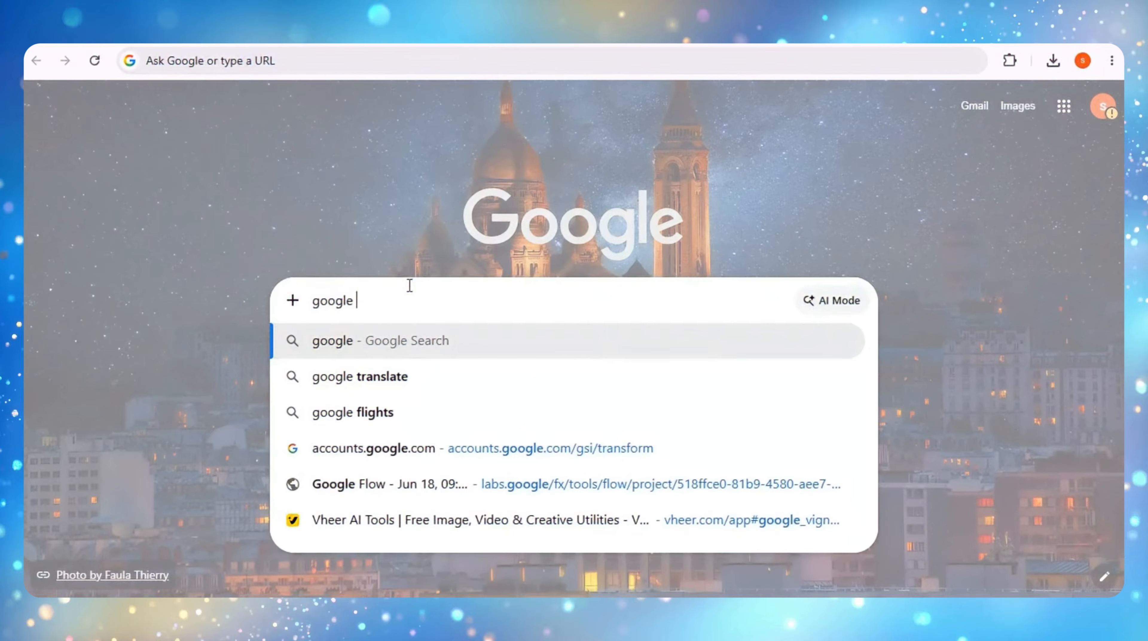
{"action": "type", "text": "flow"}
{"action": "key", "text": "Return"}
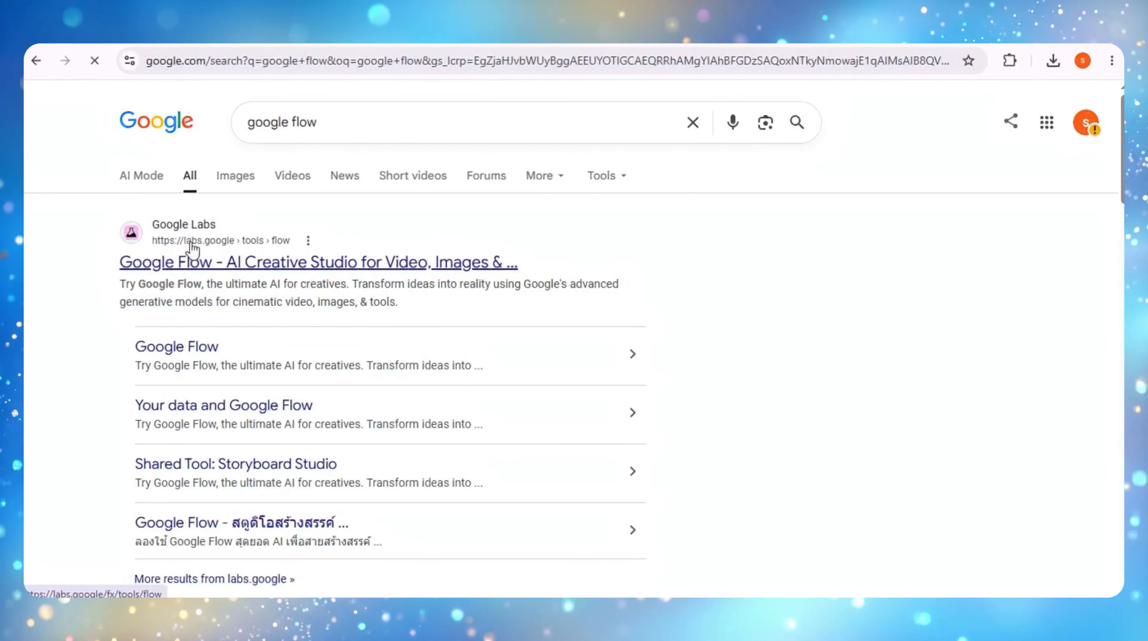
{"action": "left_click", "coordinate": [187, 265]}
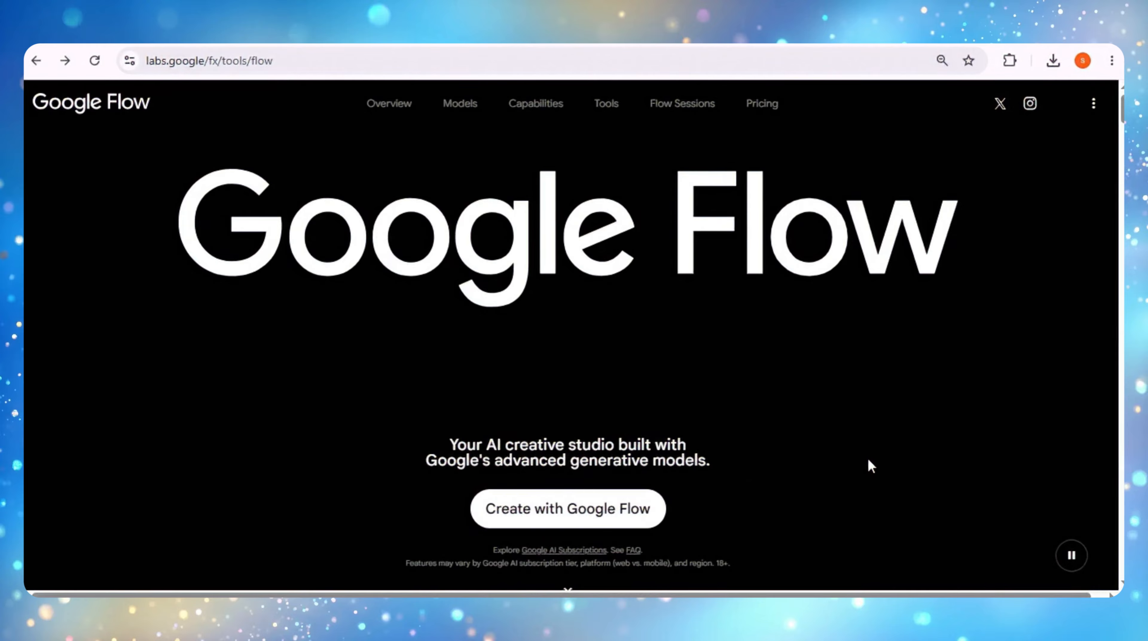
{"action": "left_click", "coordinate": [579, 511]}
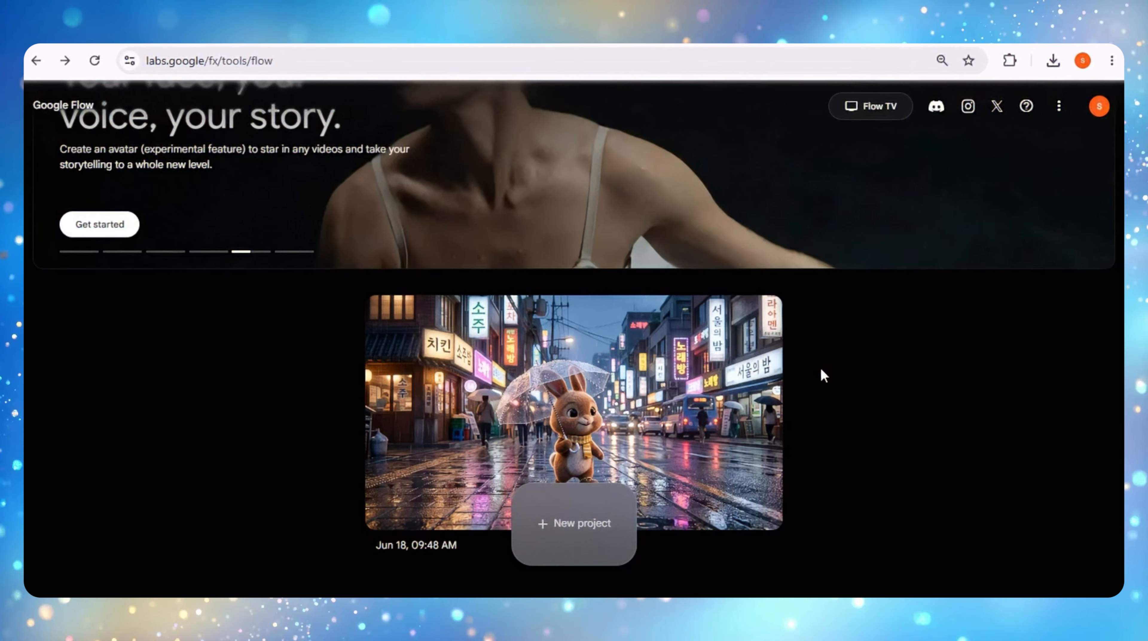
{"action": "left_click", "coordinate": [580, 530]}
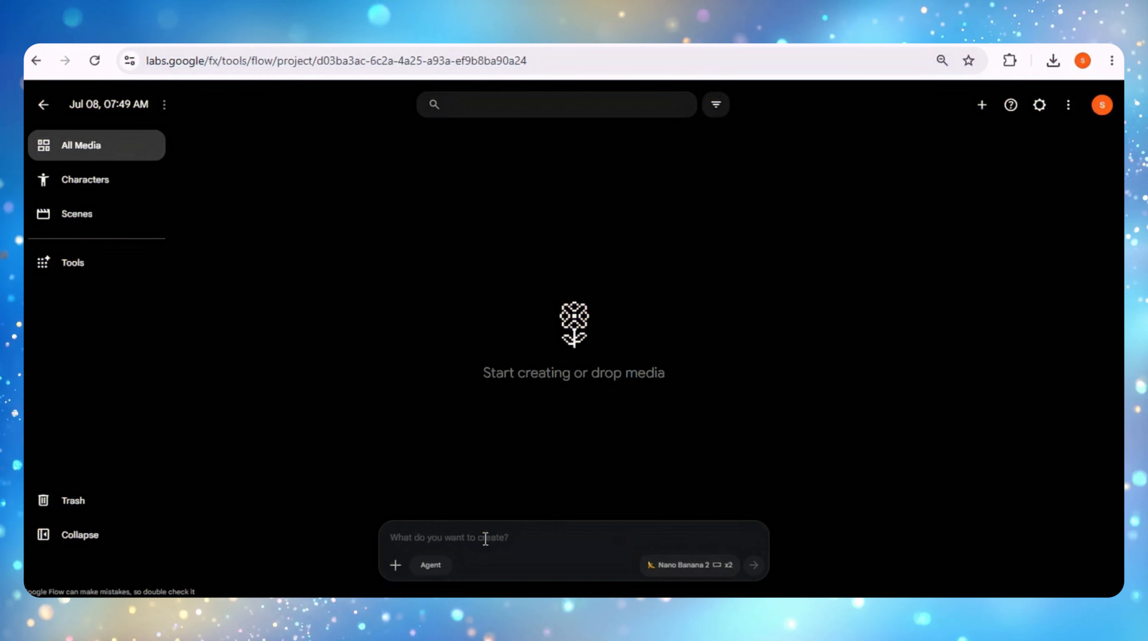
- Switch the generation mode to Video with 1x output and open the list of video models
{"action": "left_click", "coordinate": [683, 567]}
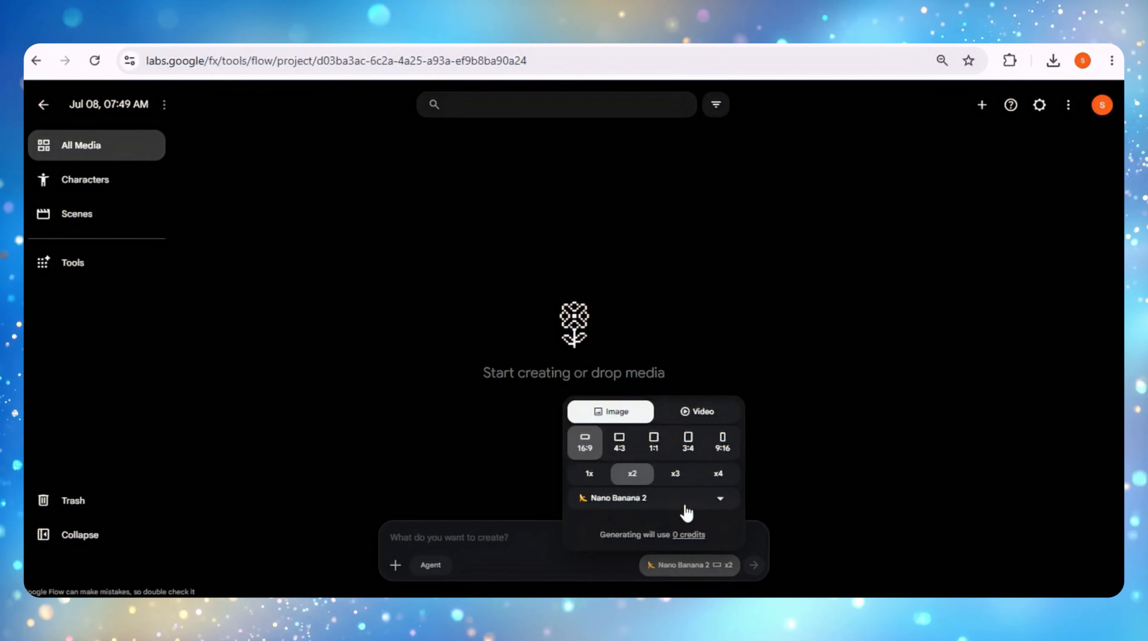
{"action": "left_click", "coordinate": [701, 413]}
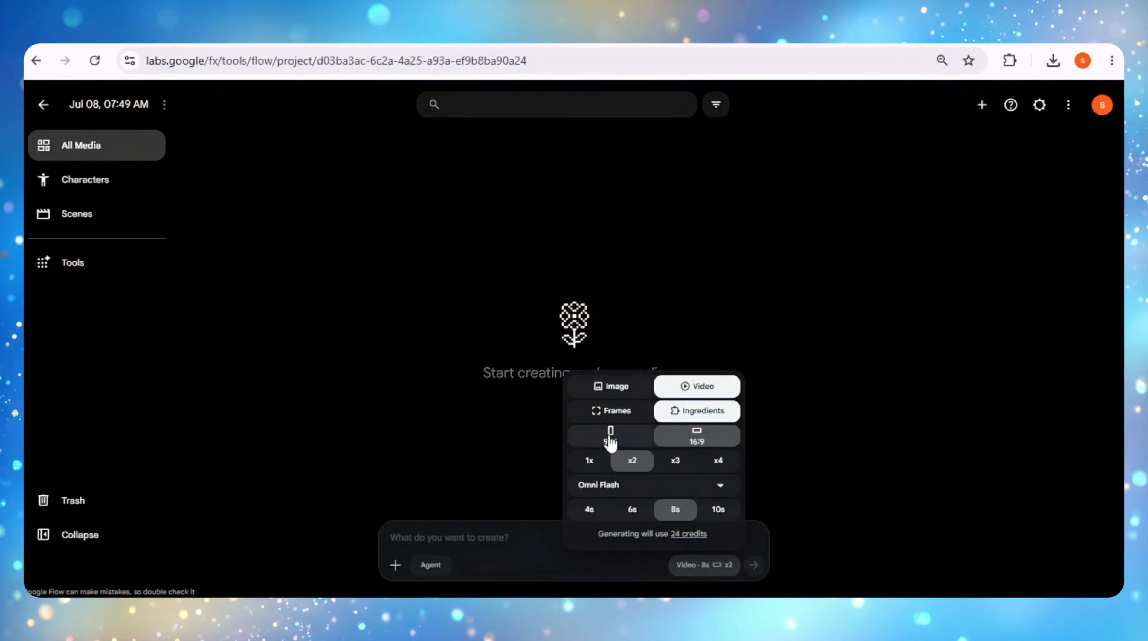
{"action": "left_click", "coordinate": [590, 461]}
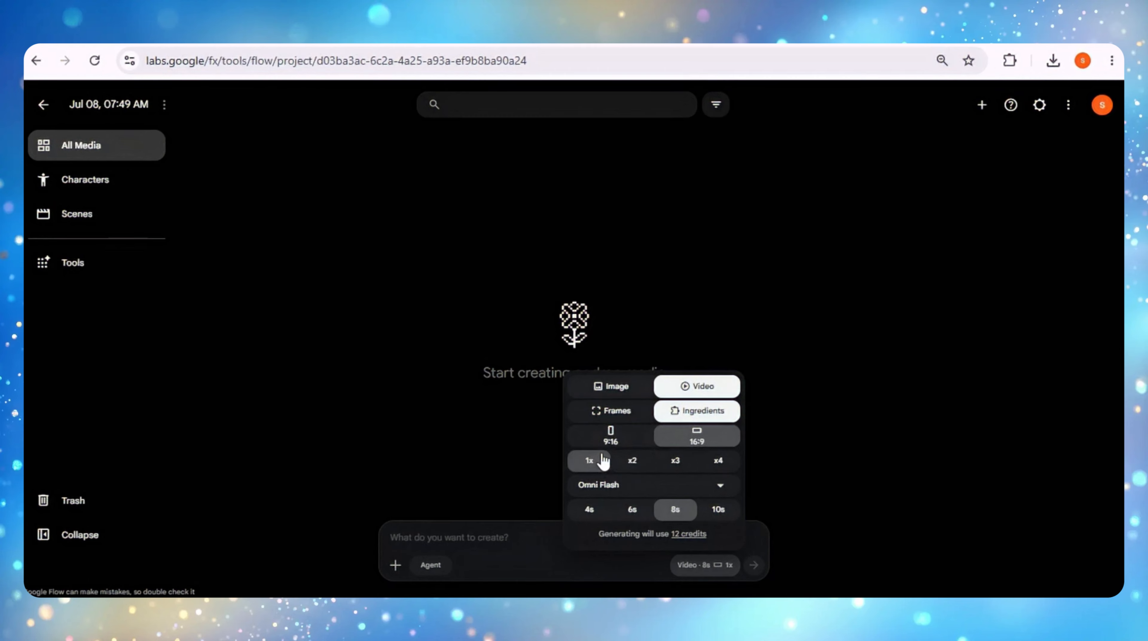
{"action": "left_click", "coordinate": [721, 487]}
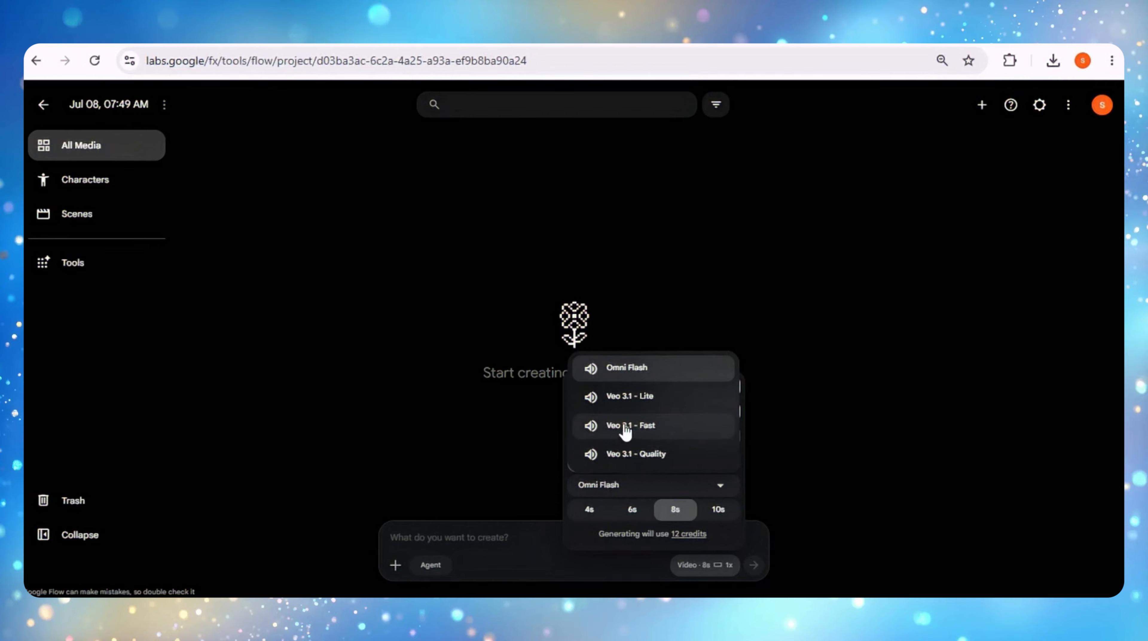
- Enter a prompt about a fluffy baby bear in a purple wool cap picking apples in a snowy orchard, and generate the video
{"action": "left_click", "coordinate": [488, 539]}
{"action": "type", "text": "A super cute fluffy black and red baby bear wearing a cozy purple wool cap and a bright red scarf walks through a beautiful snowy apple orchard. Gentle snowfall fills the air, and the trees are covered with hundreds of shiny red apples. The little bear happily picks ripe apples and places them into a small wooden basket. Suddenly, it notices one extra-large, perfectly red apple hanging from a tree. The bear's eyes sparkle with excitement. It carefully picks the giant apple, smiles, looks at it, and says, \"Wow, this one looks great!\" Then it takes a big, satisfying bite of the juicy apple. Cute expressions, cozy winter atmosphere, cinematic lighting, CG realistic, ultra-detailed fur, Pixar-quality animation, 4K."}
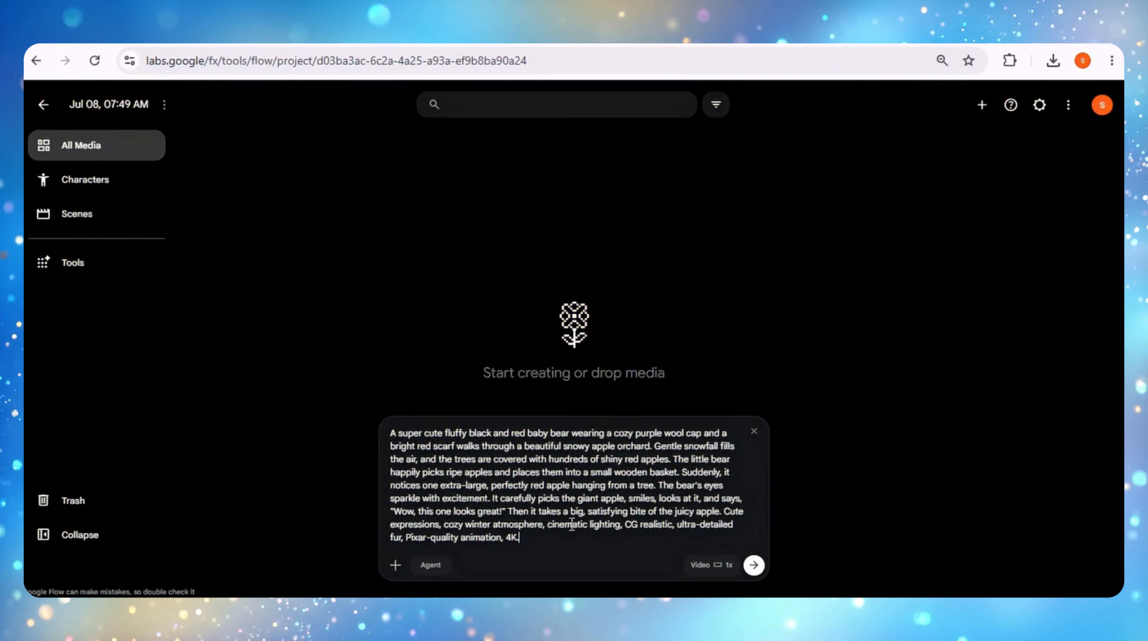
{"action": "left_click", "coordinate": [757, 568]}
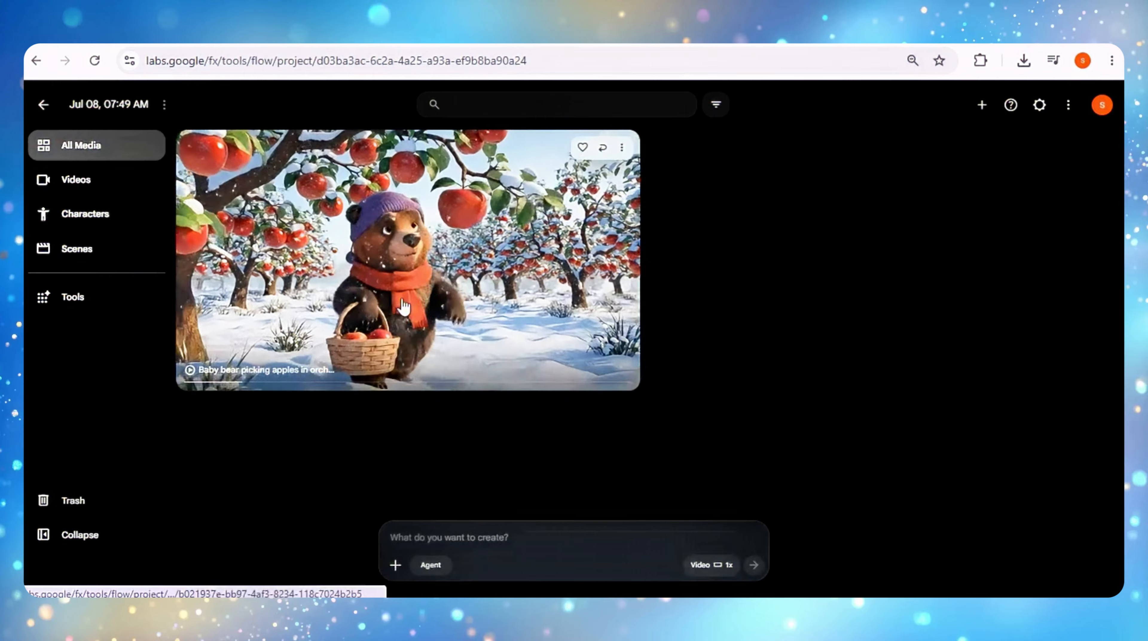
- Preview the baby bear video from near its start, and download it at the 720p original size
{"action": "left_click", "coordinate": [418, 291]}
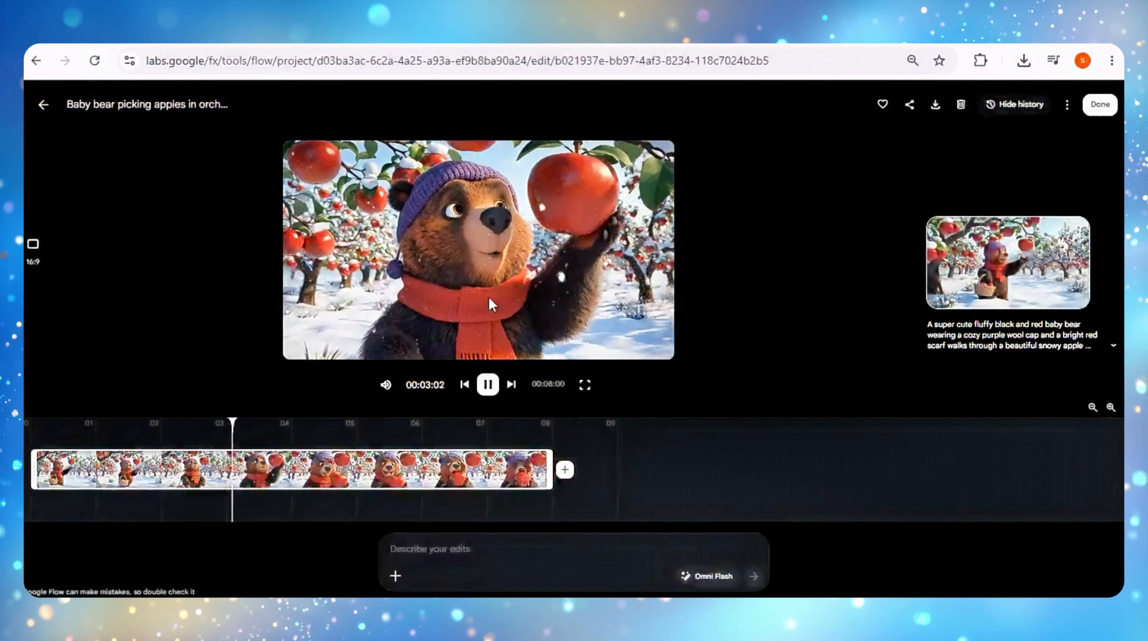
{"action": "left_click_drag", "start_coordinate": [213, 422], "coordinate": [59, 427]}
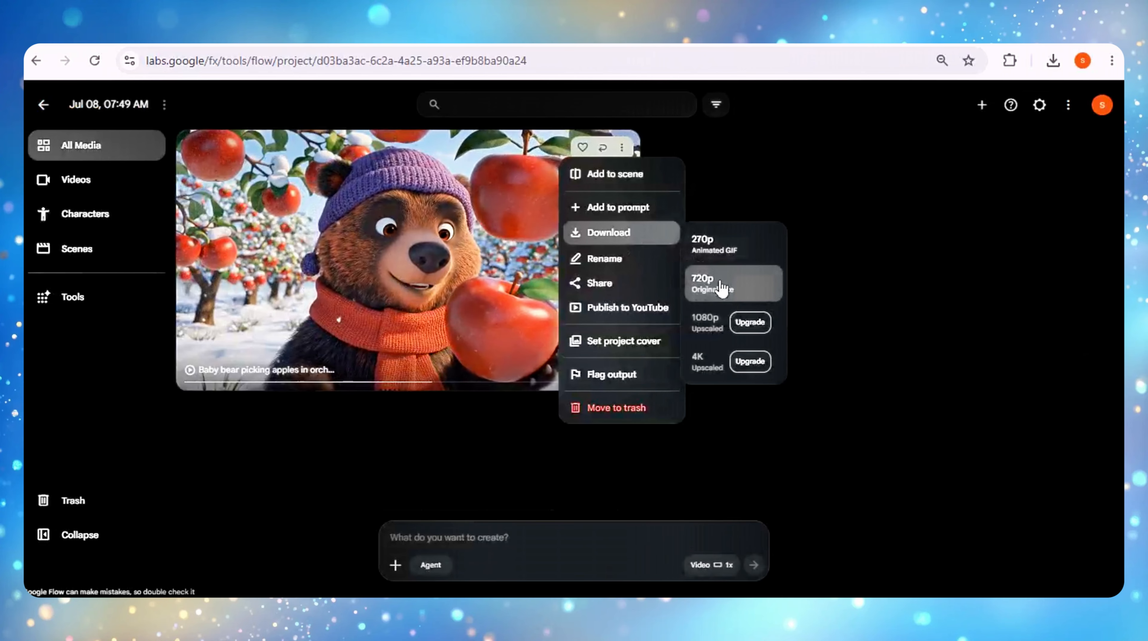
{"action": "left_click", "coordinate": [721, 287]}
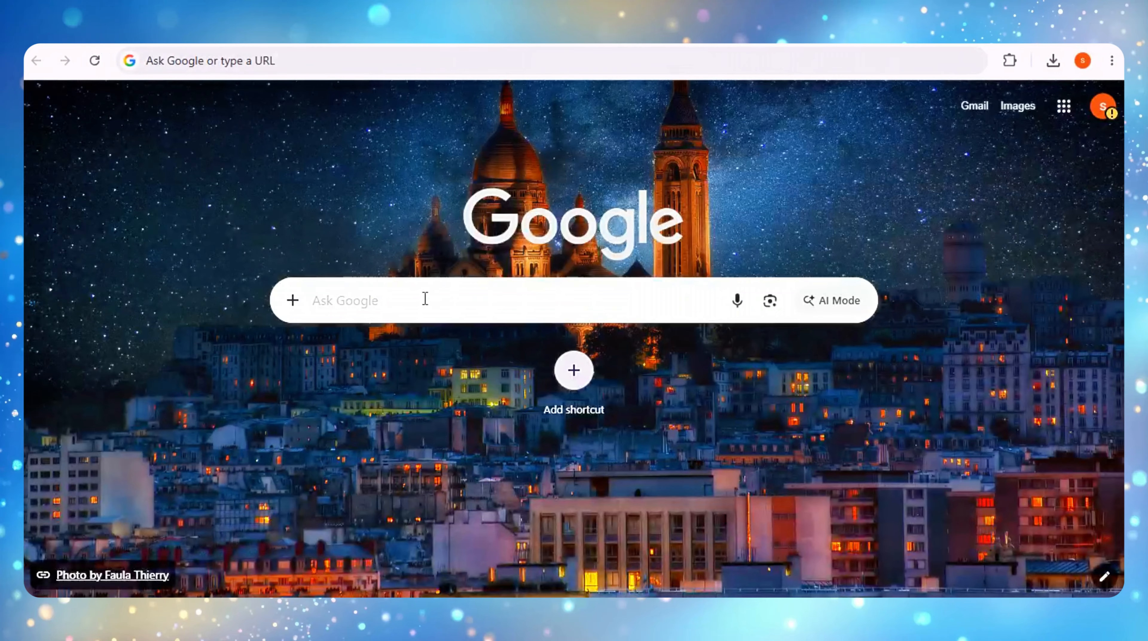
- Search the web for "google vids" and open a new blank video in Google Vids
{"action": "left_click", "coordinate": [422, 301]}
{"action": "type", "text": "google vids"}
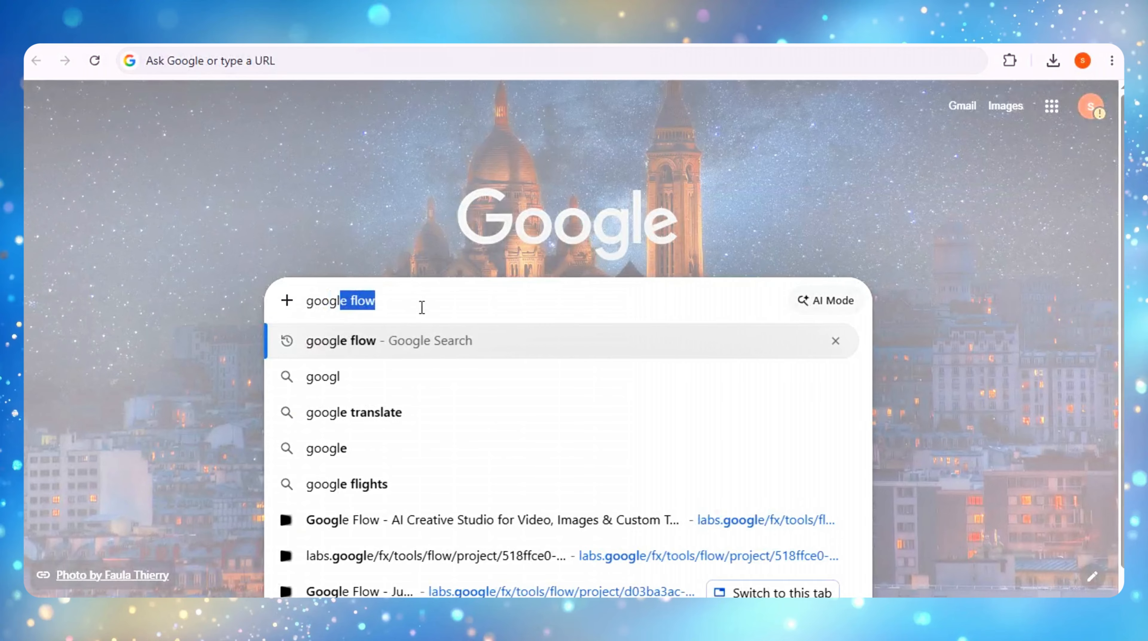
{"action": "key", "text": "Return"}
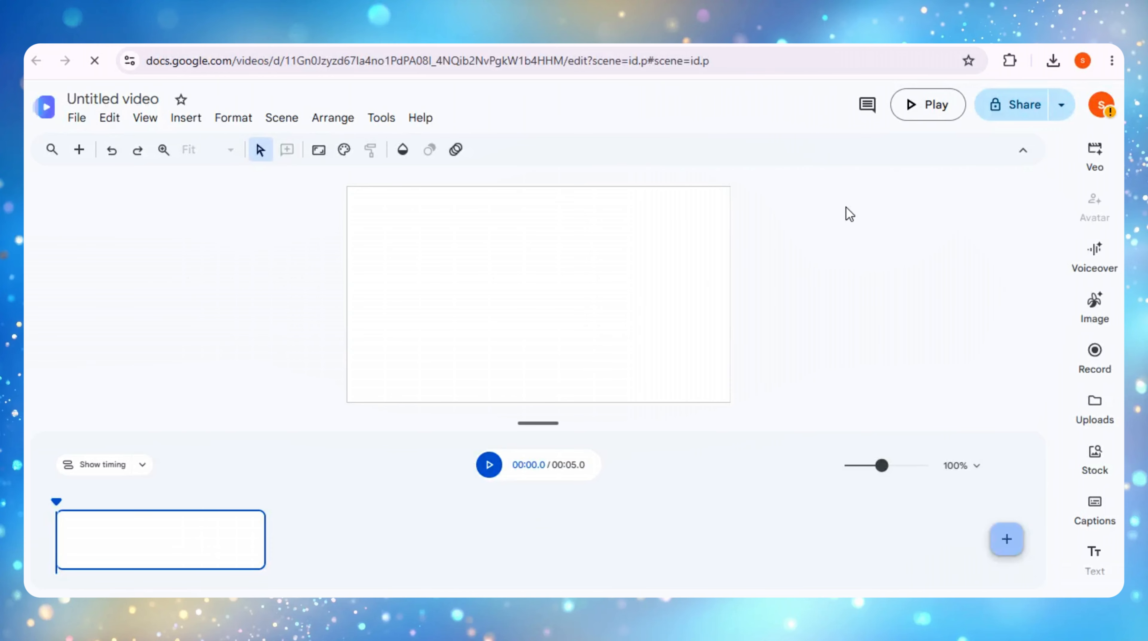
- Set up a Veo AI video clip to animate an image and add the picture of the man on a bench by the waterfalls
{"action": "left_click", "coordinate": [1095, 151]}
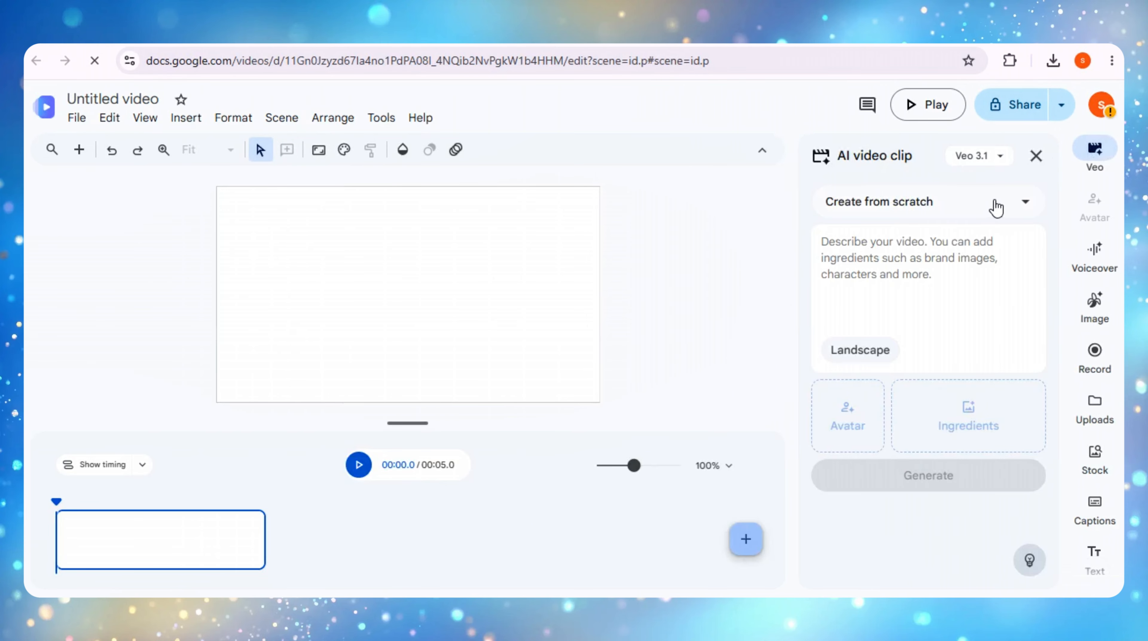
{"action": "left_click", "coordinate": [1024, 212]}
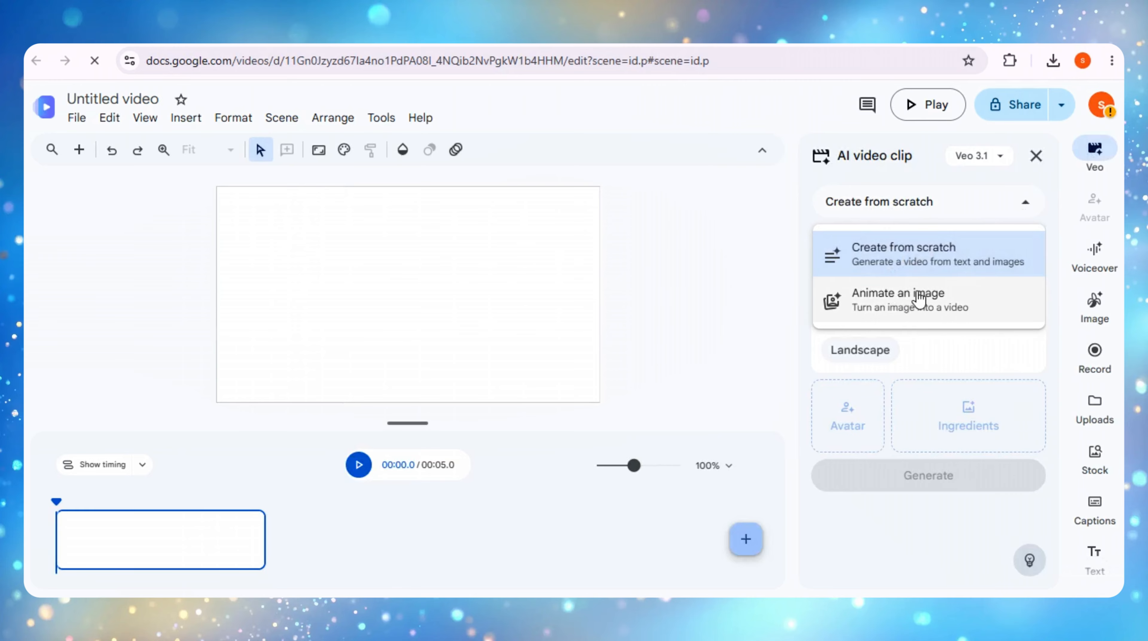
{"action": "left_click", "coordinate": [914, 306]}
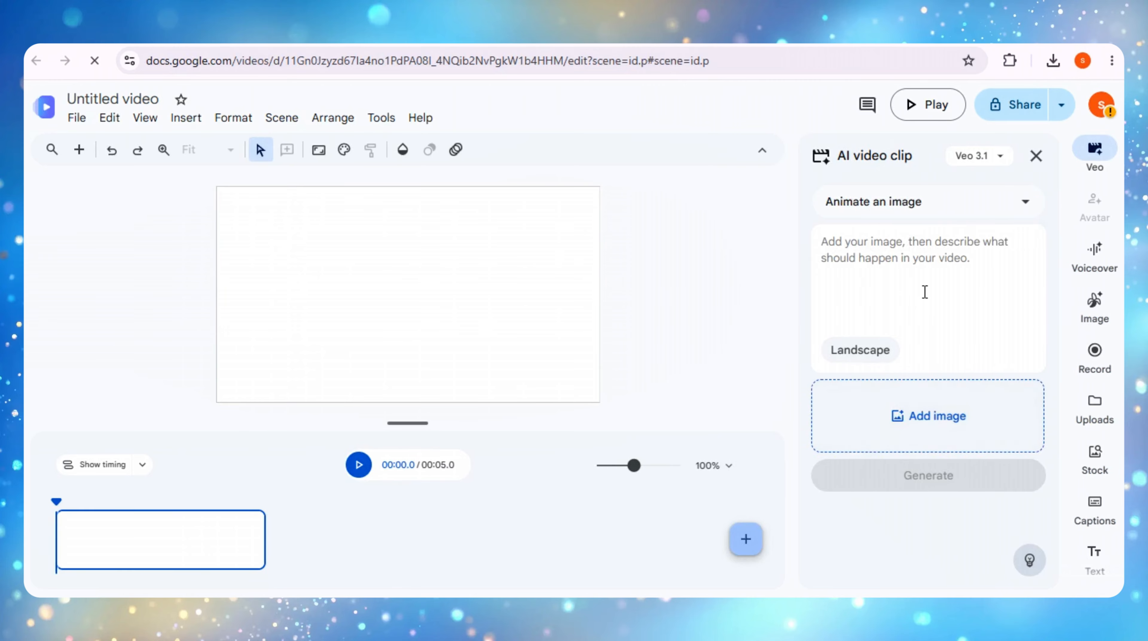
{"action": "left_click", "coordinate": [910, 425]}
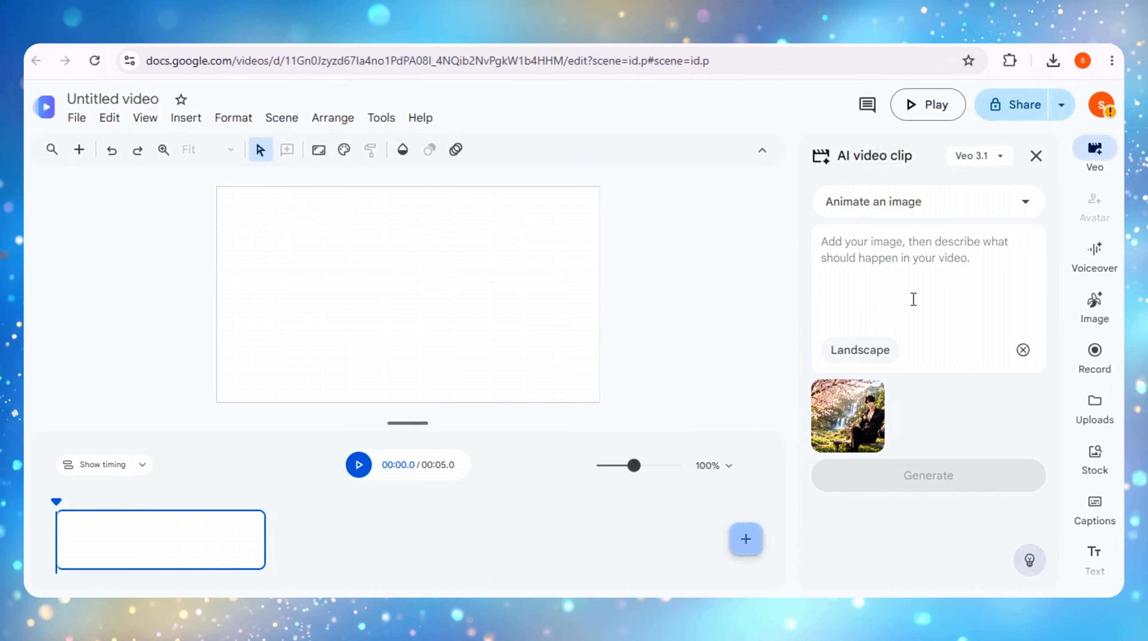
- Paste the prompt describing waterfalls, swaying petals and smooth camera movement, keep the Landscape aspect ratio, and generate the clip
{"action": "left_click", "coordinate": [890, 256]}
{"action": "key", "text": "ctrl+v"}
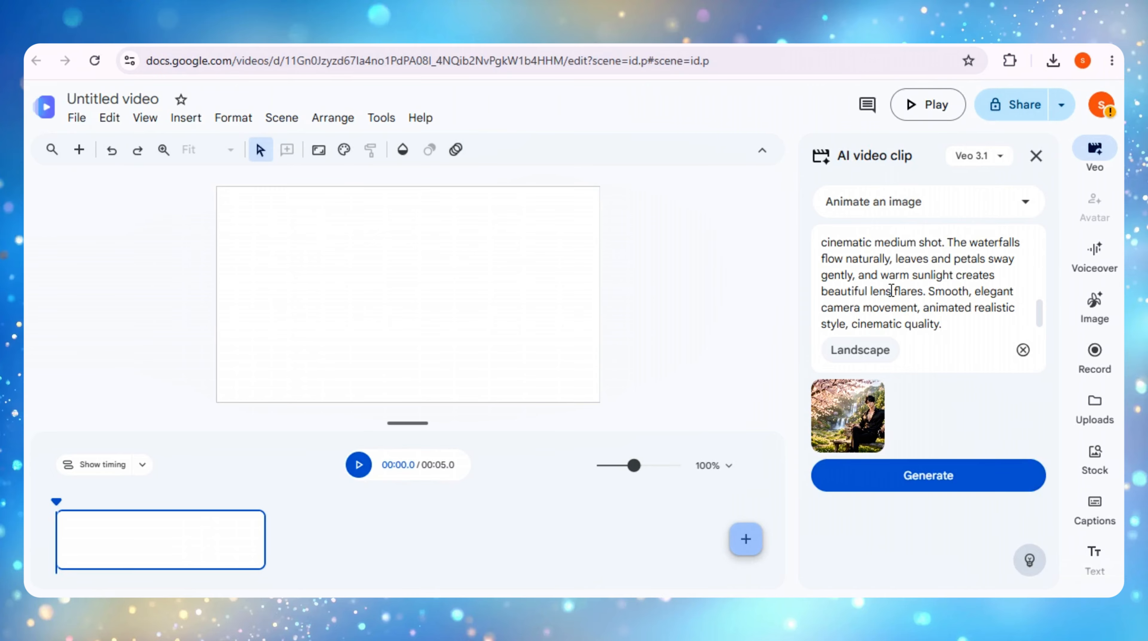
{"action": "left_click", "coordinate": [873, 354]}
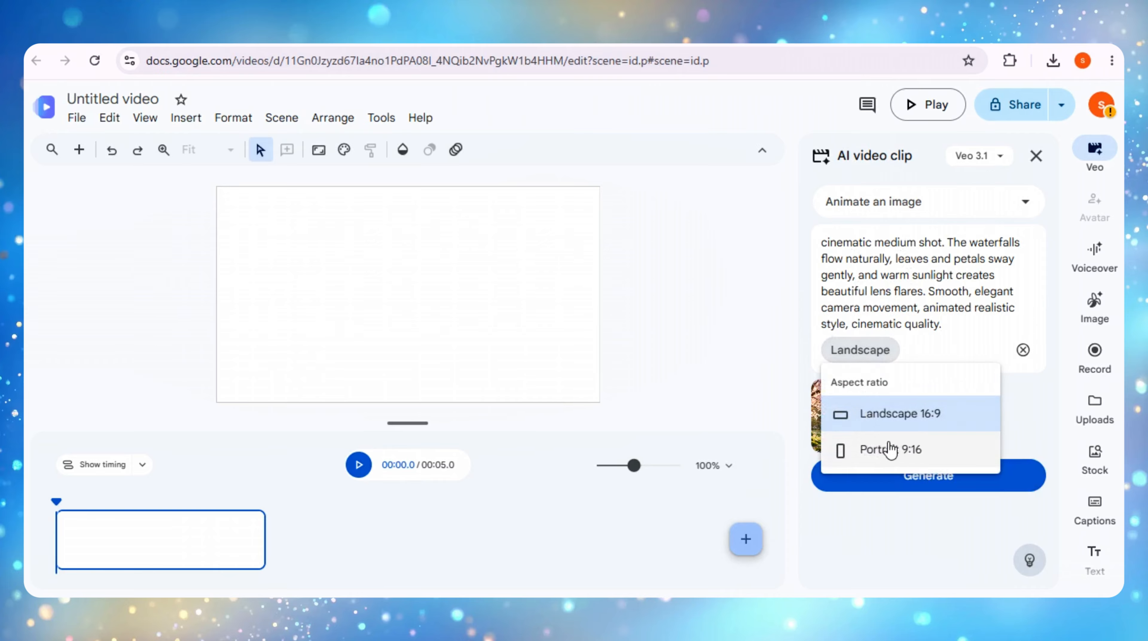
{"action": "left_click", "coordinate": [944, 354]}
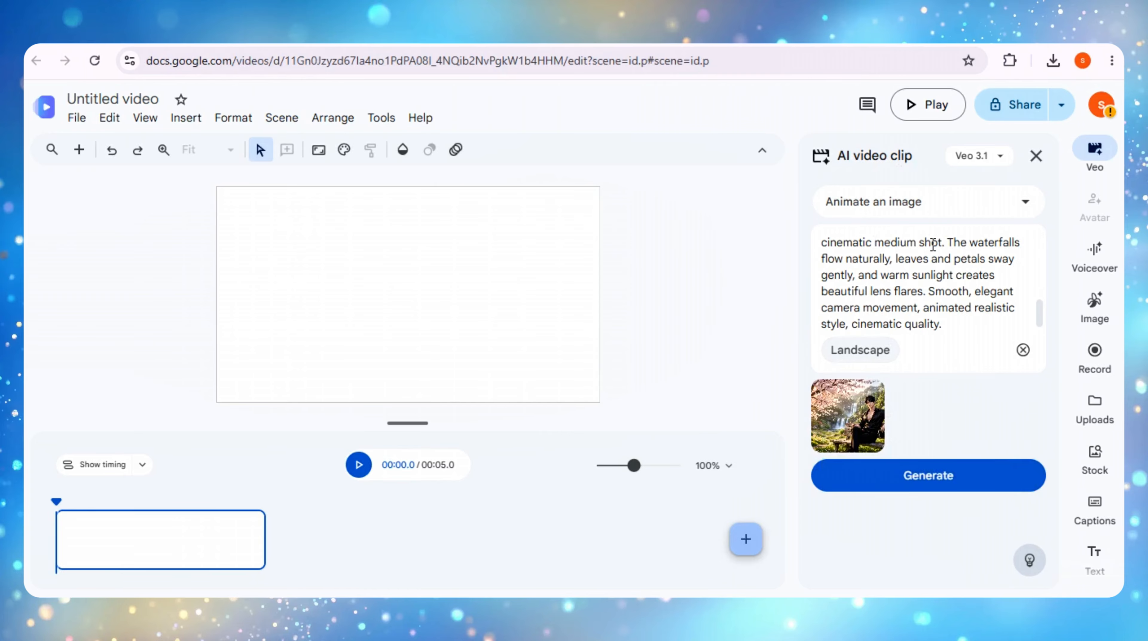
{"action": "left_click", "coordinate": [920, 487]}
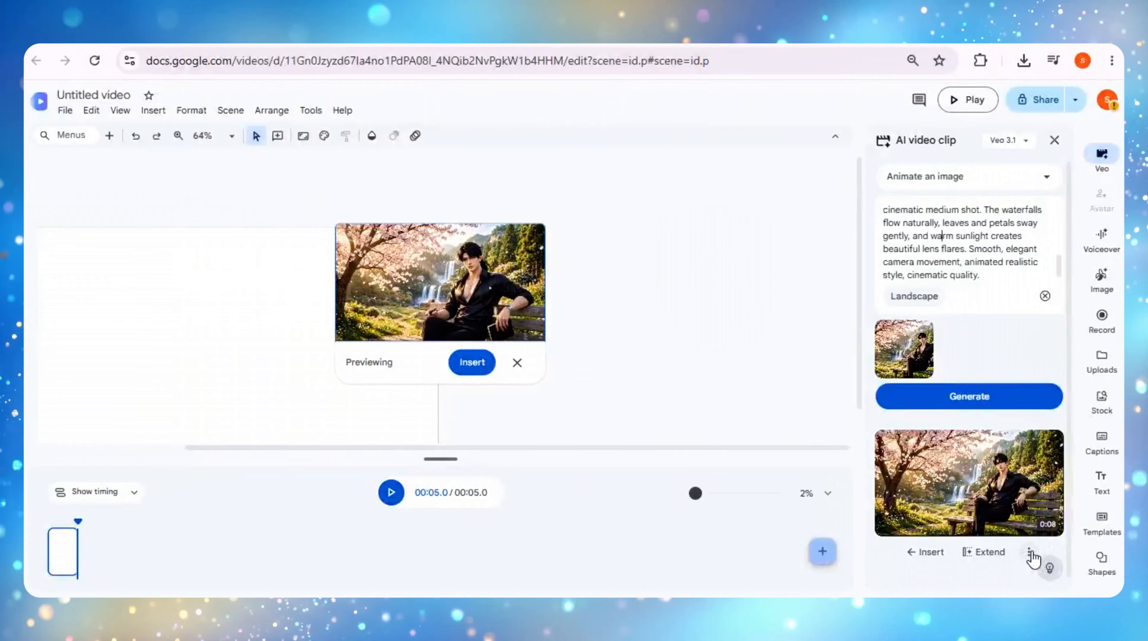
{"action": "left_click", "coordinate": [1029, 551]}
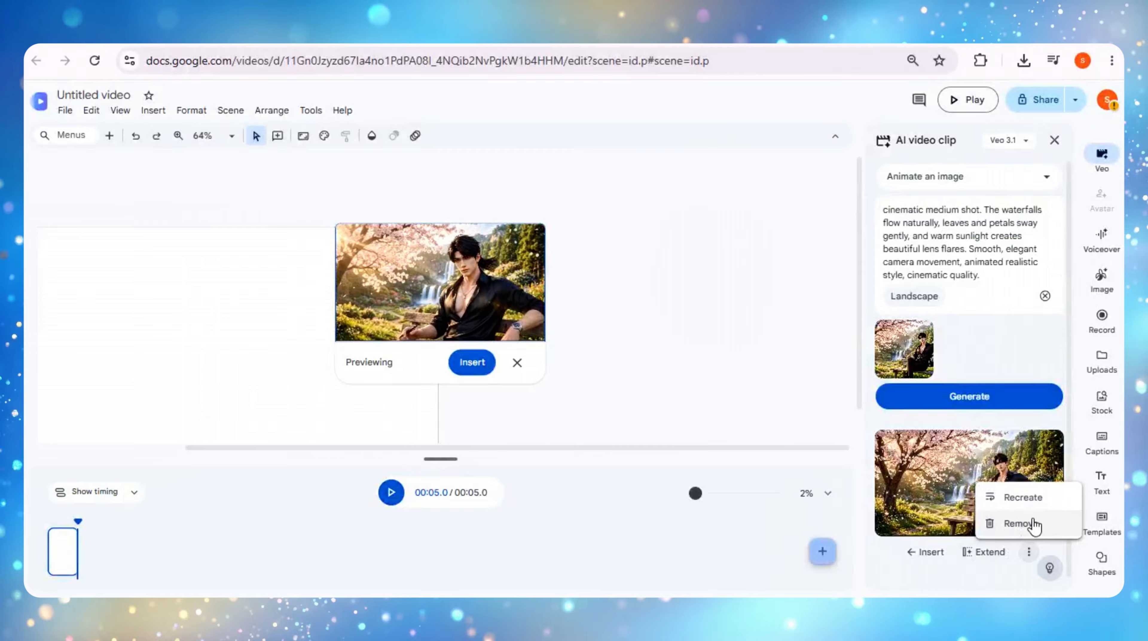
{"action": "left_click", "coordinate": [736, 391]}
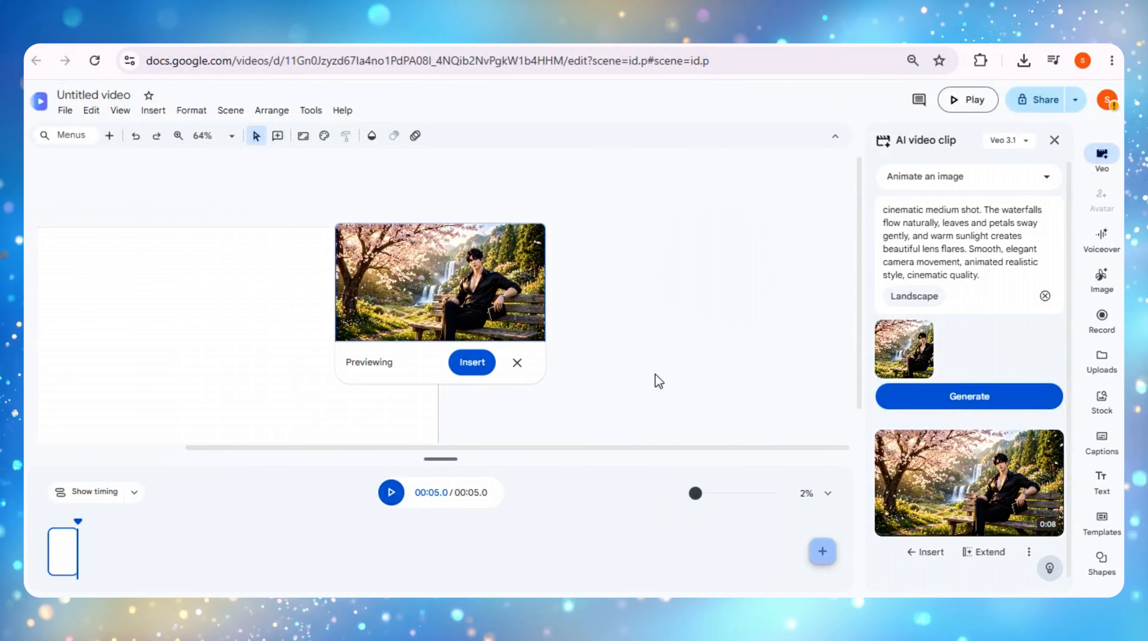